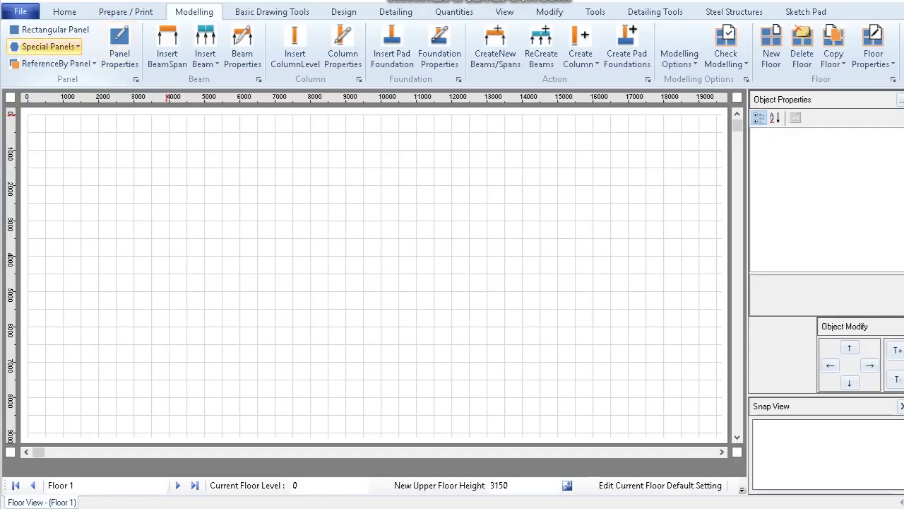
Draw a rectangular floor panel about 3000 by 4000 mm and copy it onto its right side as an adjoining panel
left_click(47, 46)
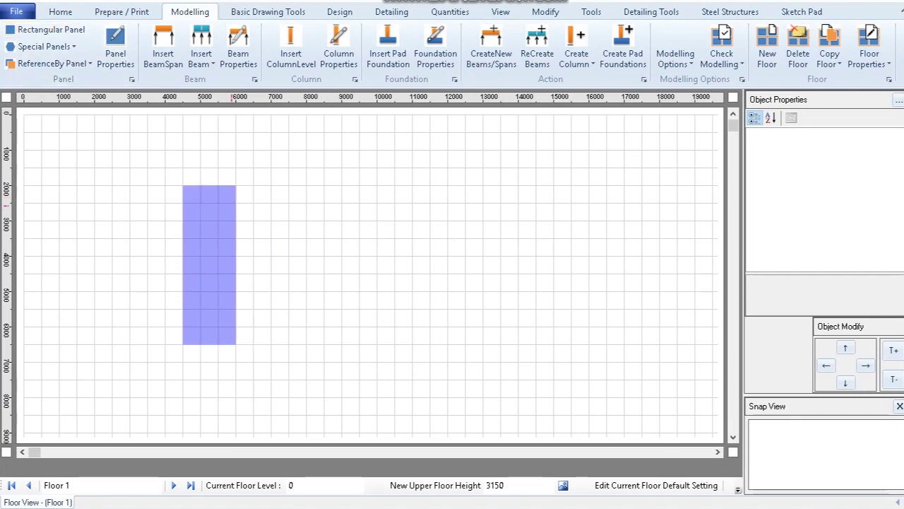
left_click(289, 203)
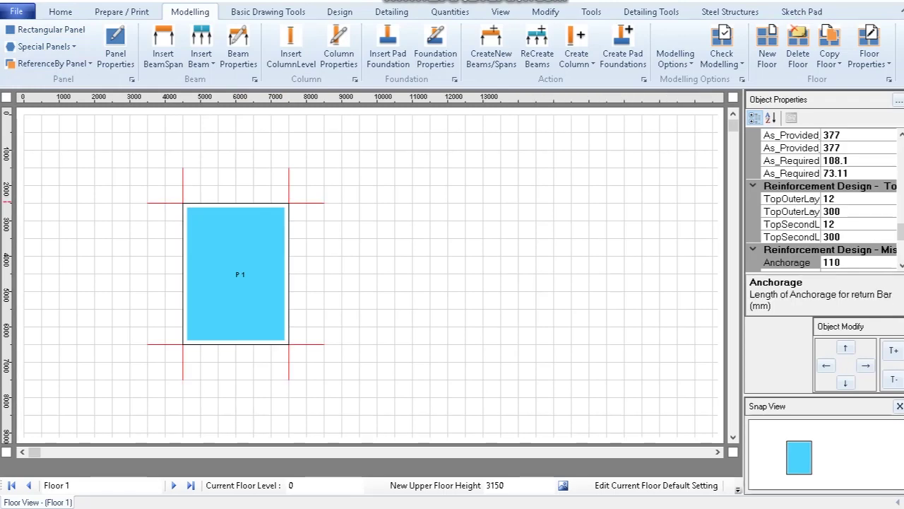
left_click(220, 274)
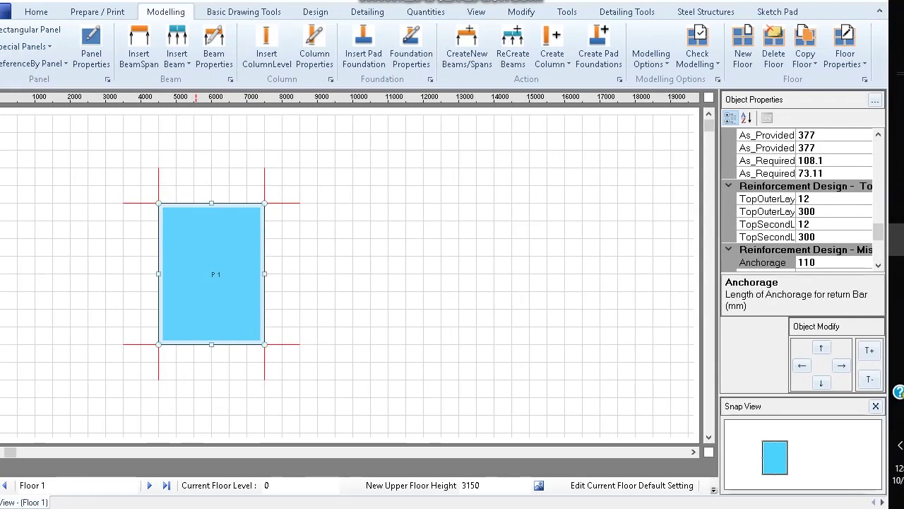
right_click(197, 256)
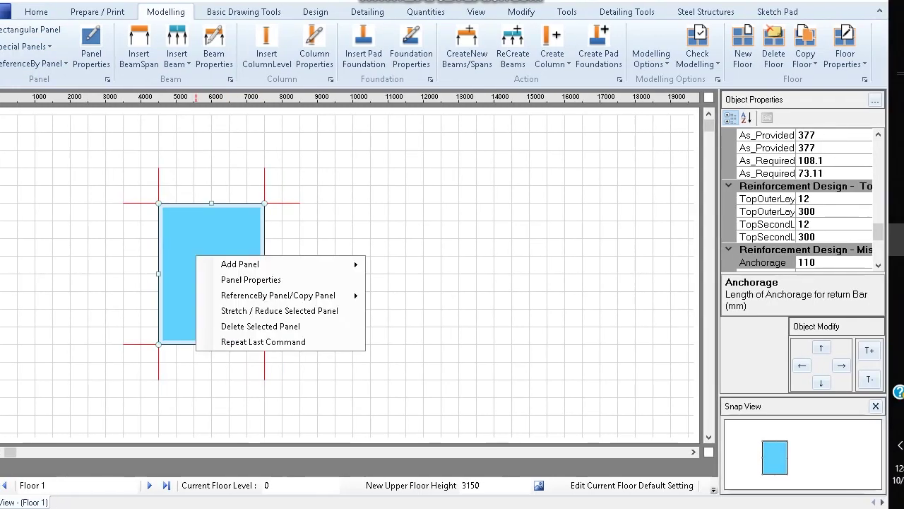
mouse_move(283, 295)
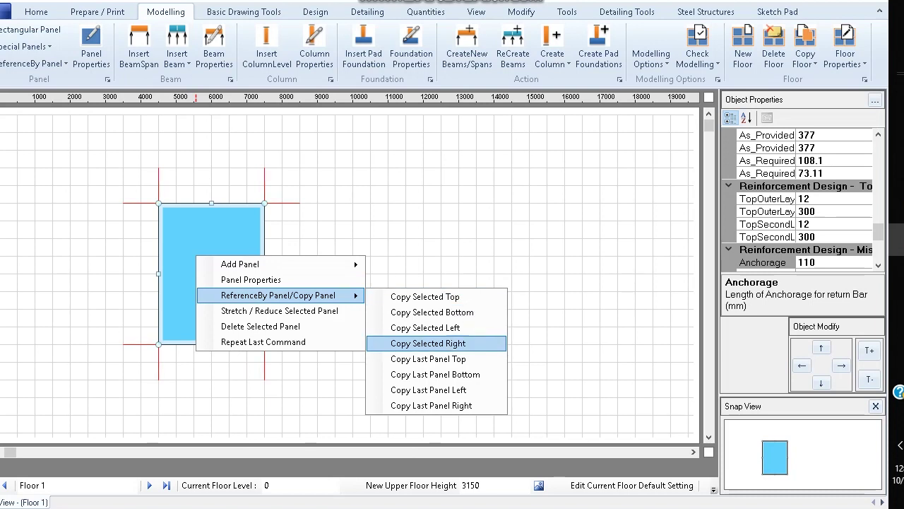
left_click(451, 343)
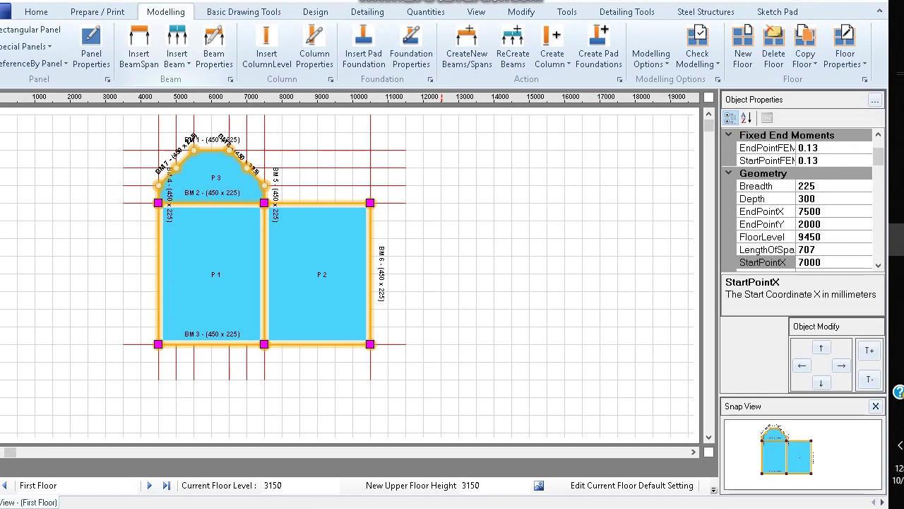
left_click(158, 204)
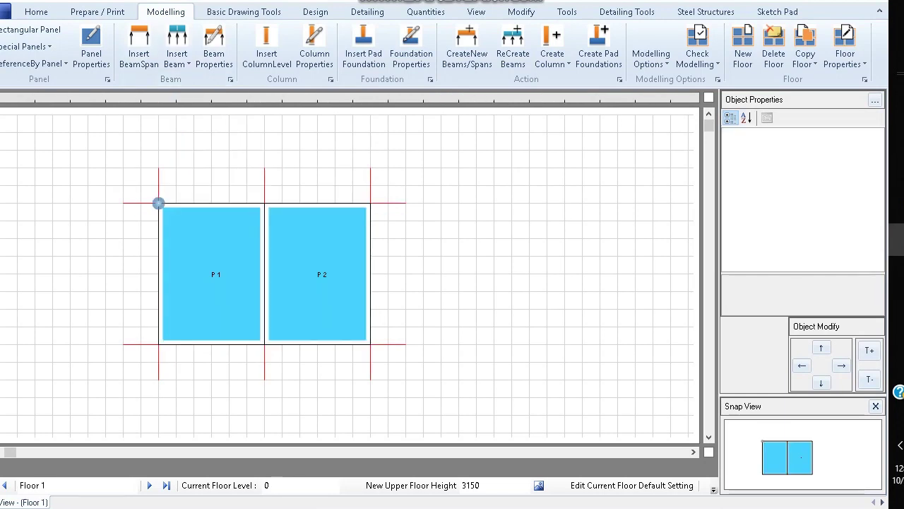
left_click(158, 185)
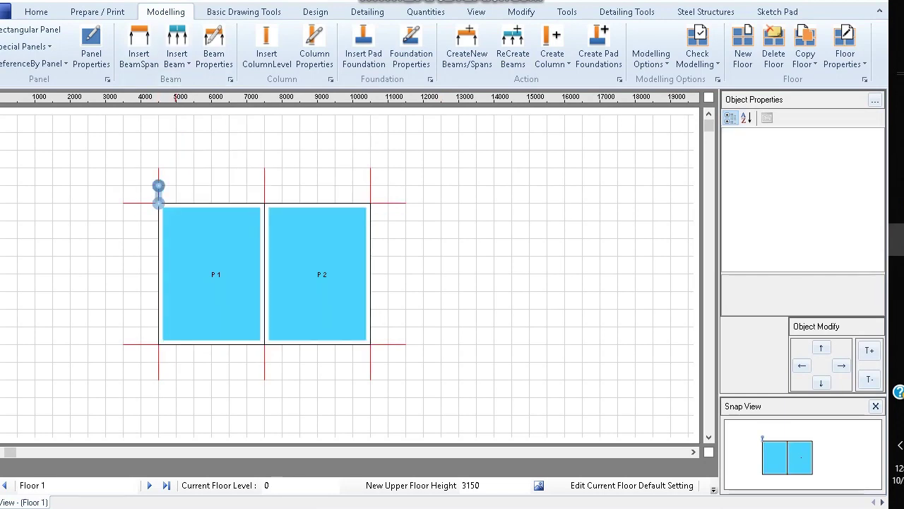
left_click(176, 167)
left_click(193, 150)
left_click(229, 150)
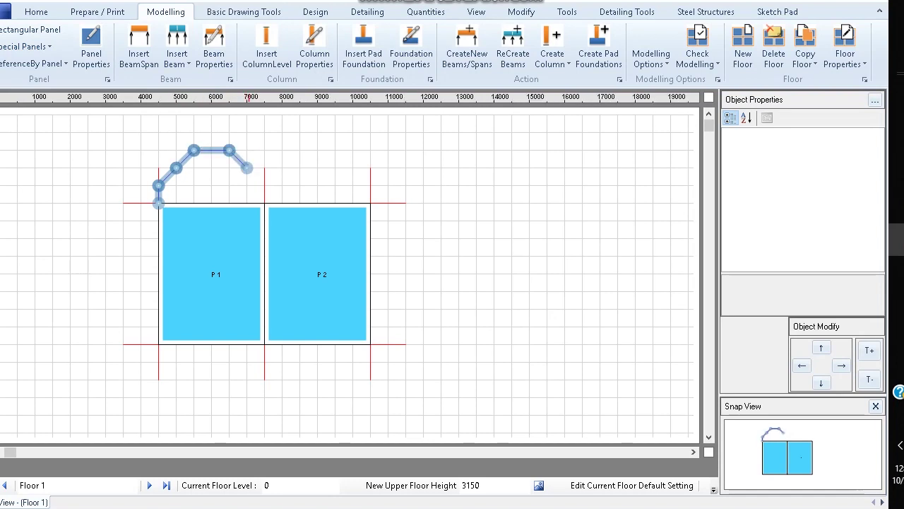
left_click(246, 167)
left_click(264, 185)
left_click(264, 204)
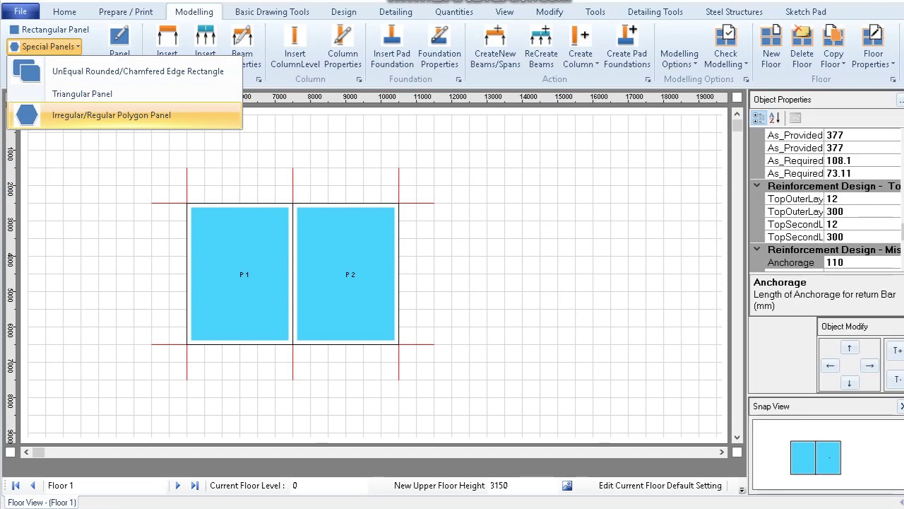
Draw an irregular polygon panel with sloped upper corners on the upper edge of panel P 1, about 3000 mm wide and 1500 mm high
left_click(111, 116)
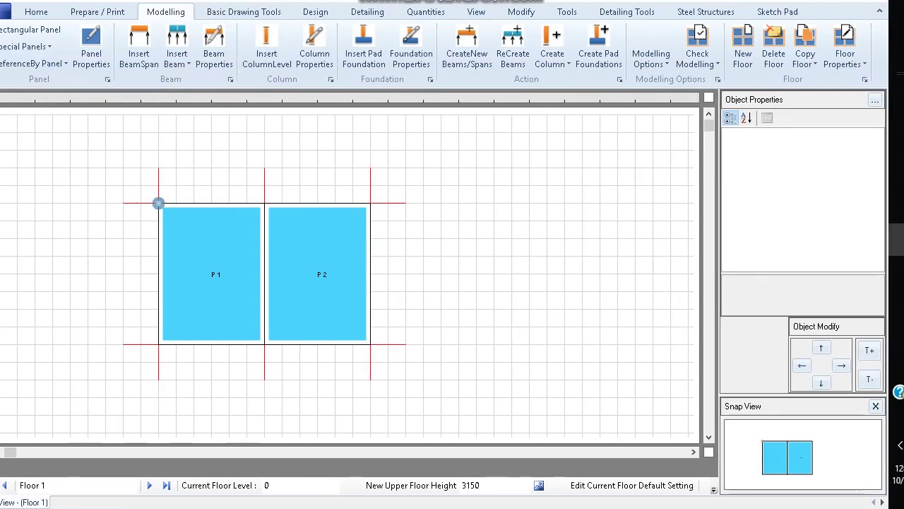
left_click(186, 203)
left_click(187, 185)
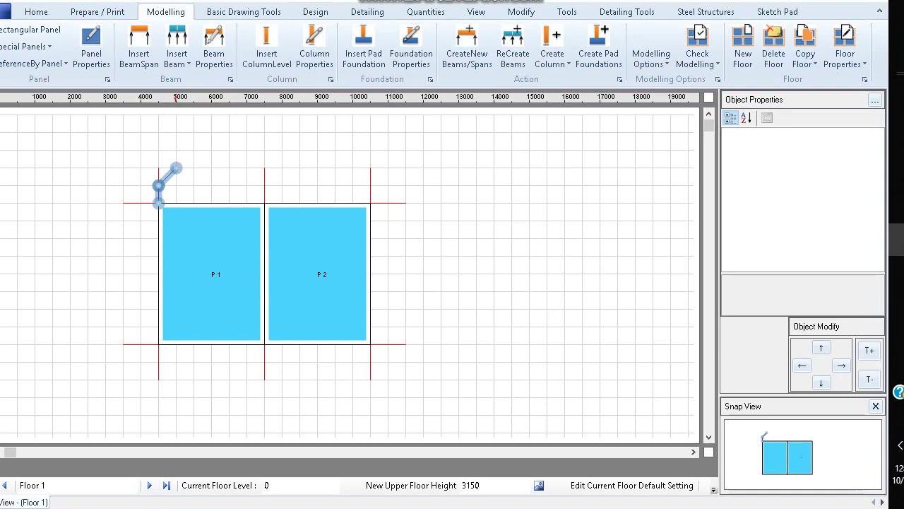
left_click(176, 167)
left_click(194, 150)
left_click(229, 150)
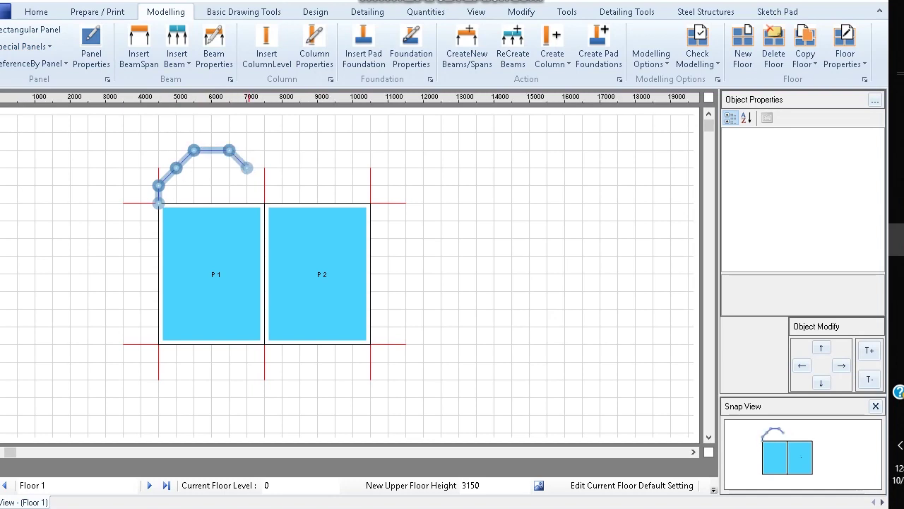
left_click(247, 167)
left_click(265, 185)
left_click(264, 203)
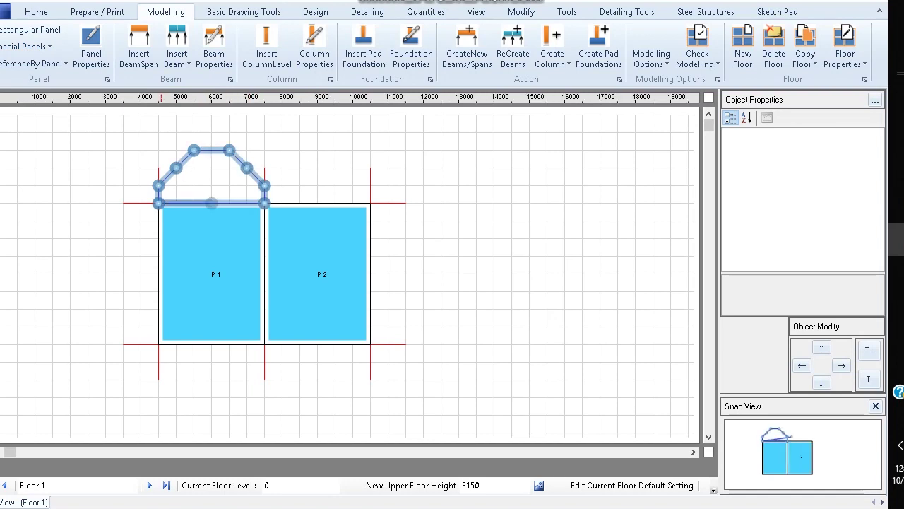
left_click(159, 202)
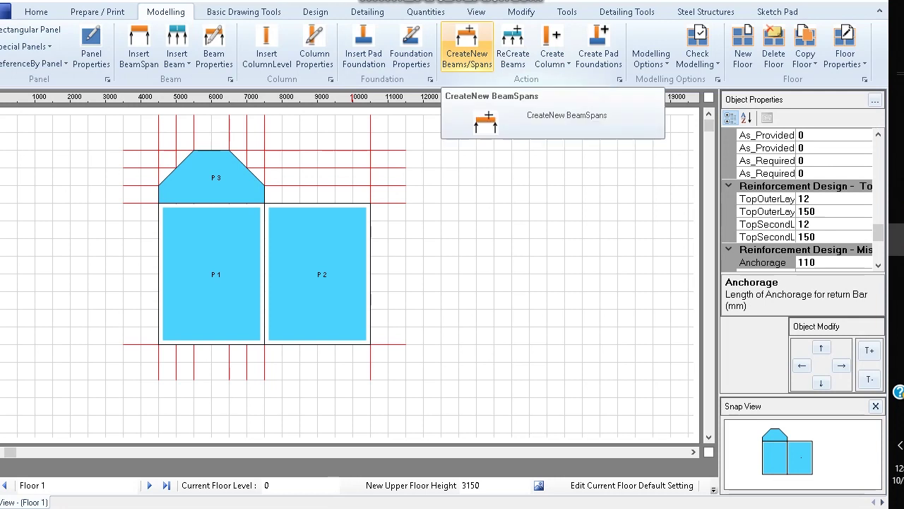
Create new beam spans for all panels and copy Floor 1 into 3 further floors, making the last one the roof level
left_click(466, 42)
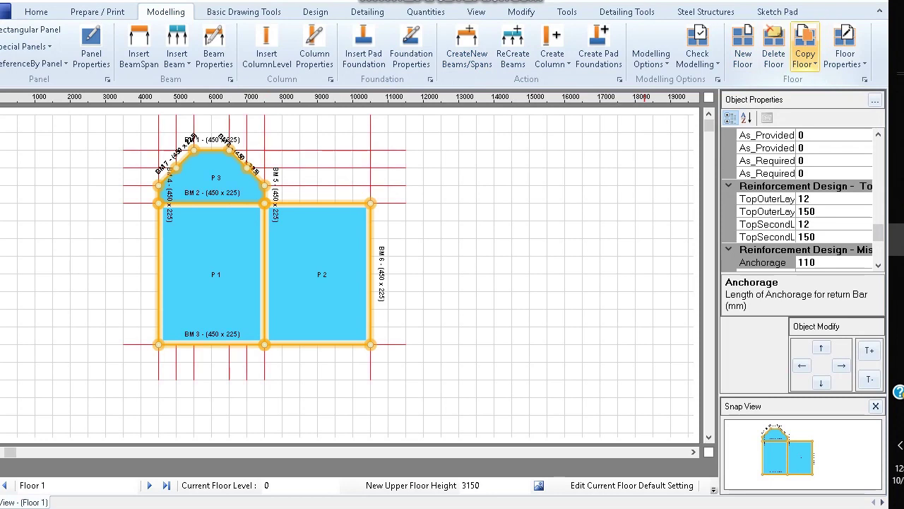
left_click(805, 58)
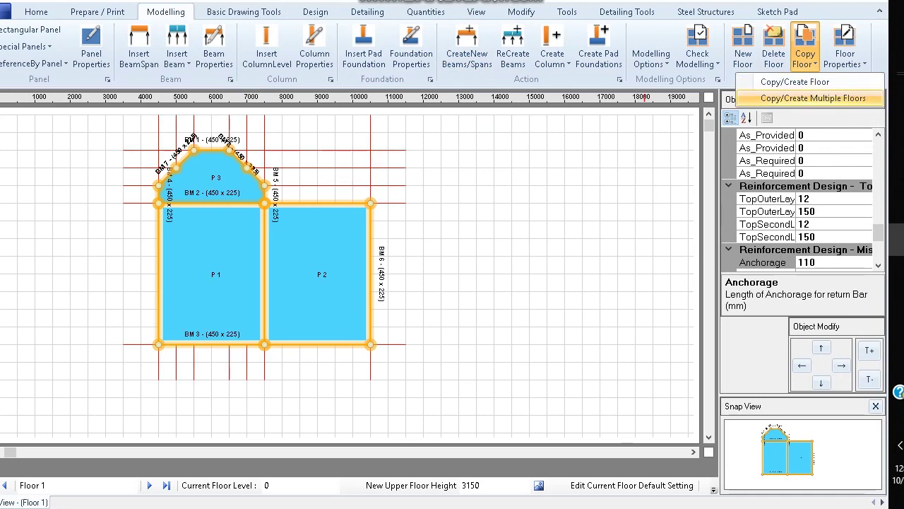
left_click(812, 98)
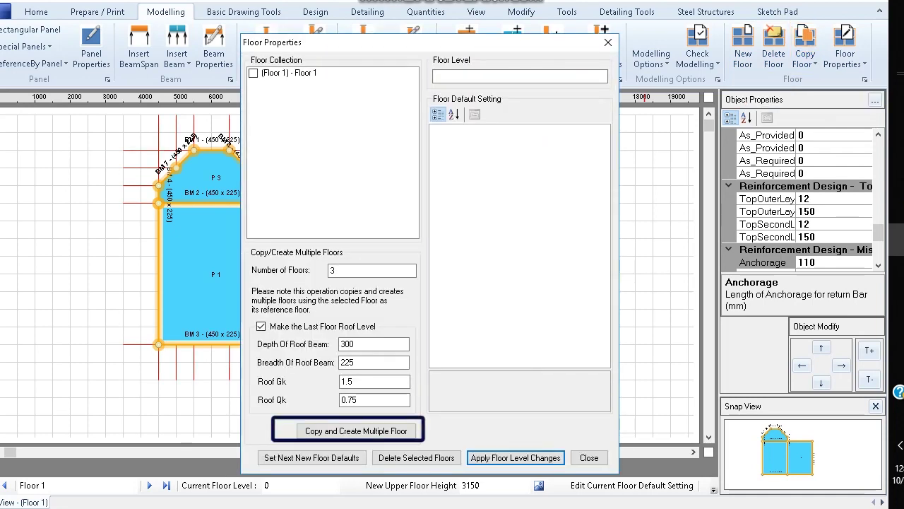
left_click(356, 431)
left_click(478, 305)
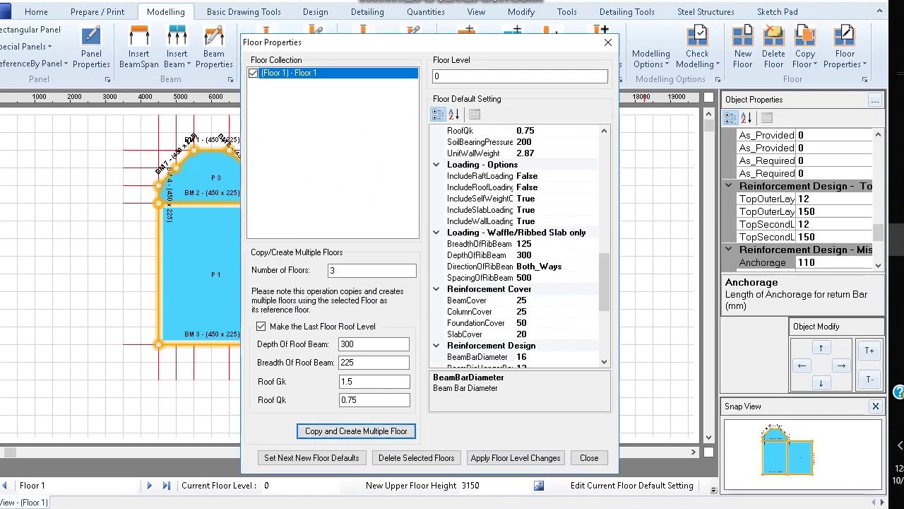
key("Return")
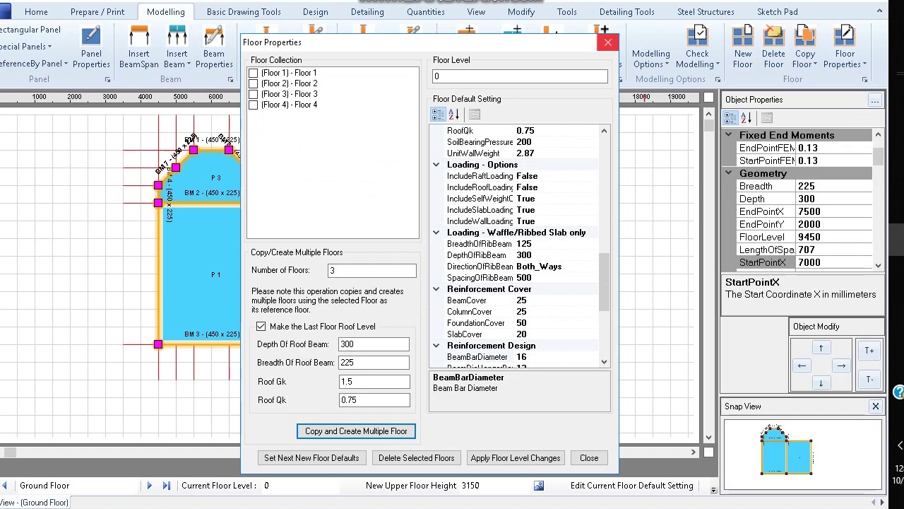
left_click(607, 42)
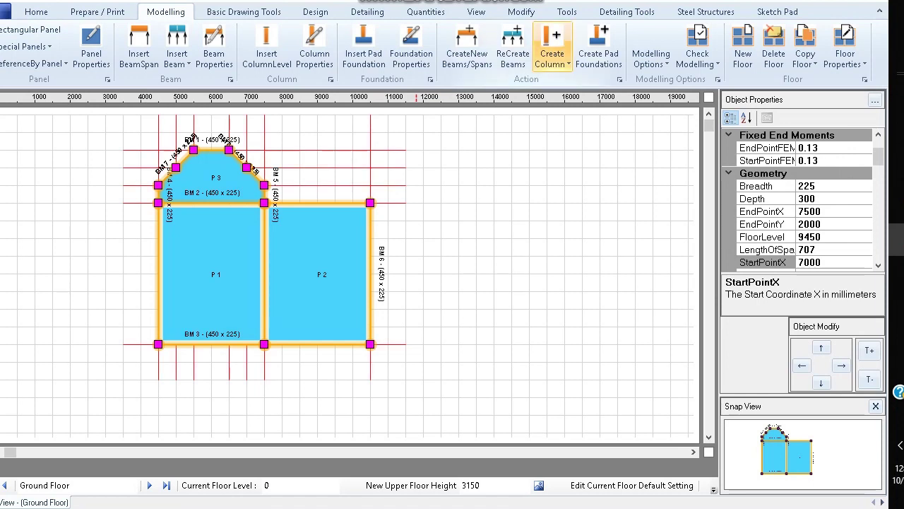
Clear all columns from the structure
left_click(553, 57)
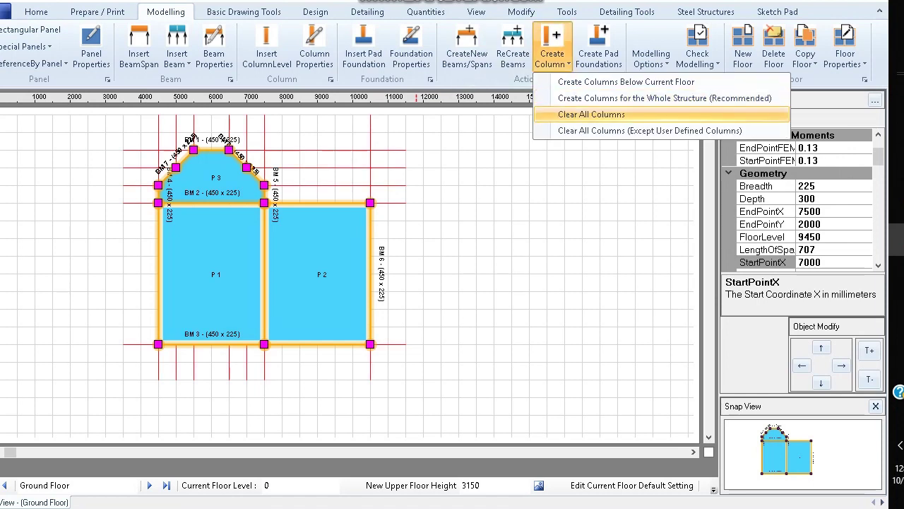
left_click(591, 114)
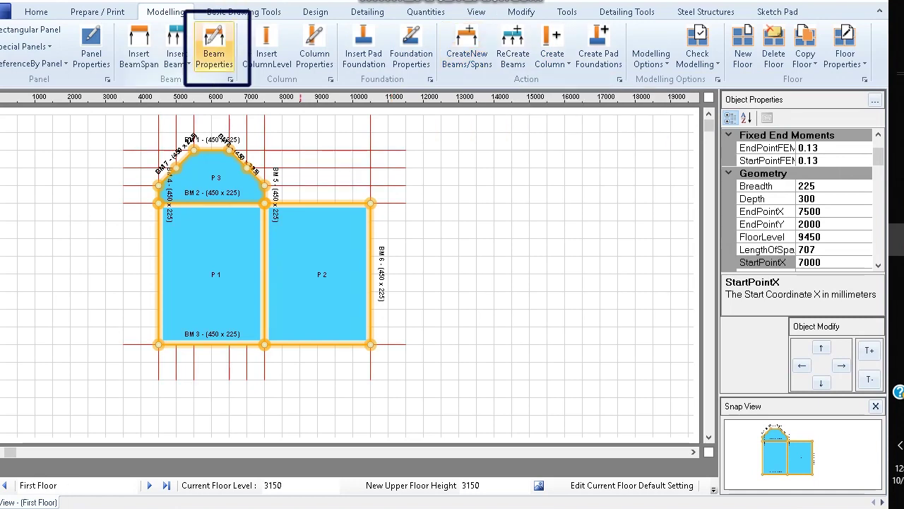
Open the beam properties beside the First Floor plan and examine Beams 1 to 4 and the first span of Beam 4
left_click(214, 48)
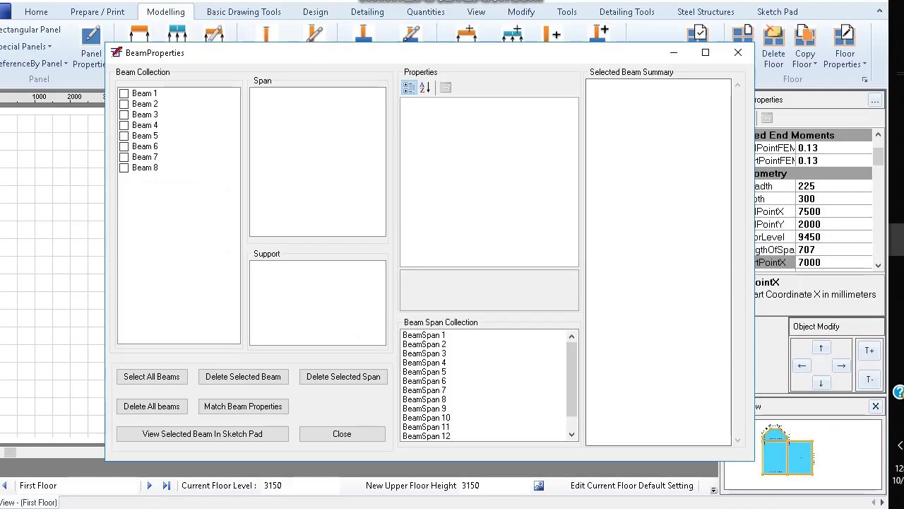
left_click_drag(319, 54, 596, 41)
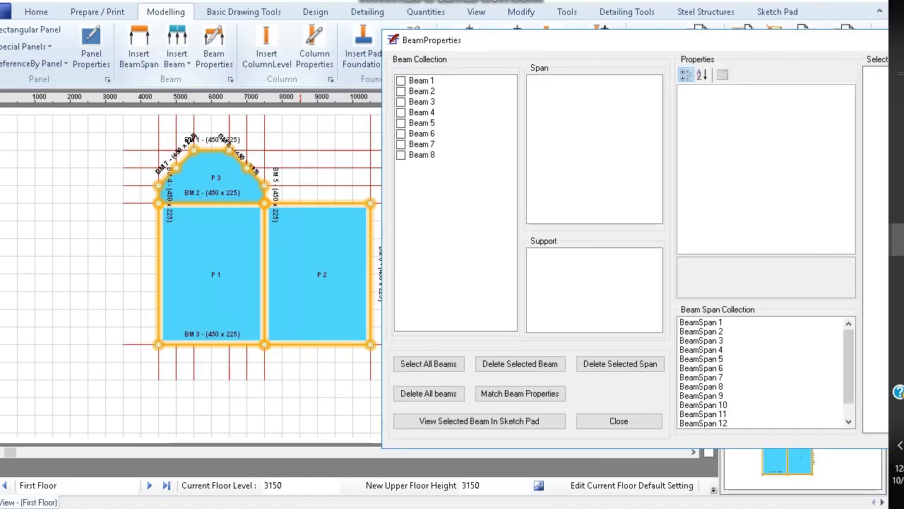
left_click(422, 81)
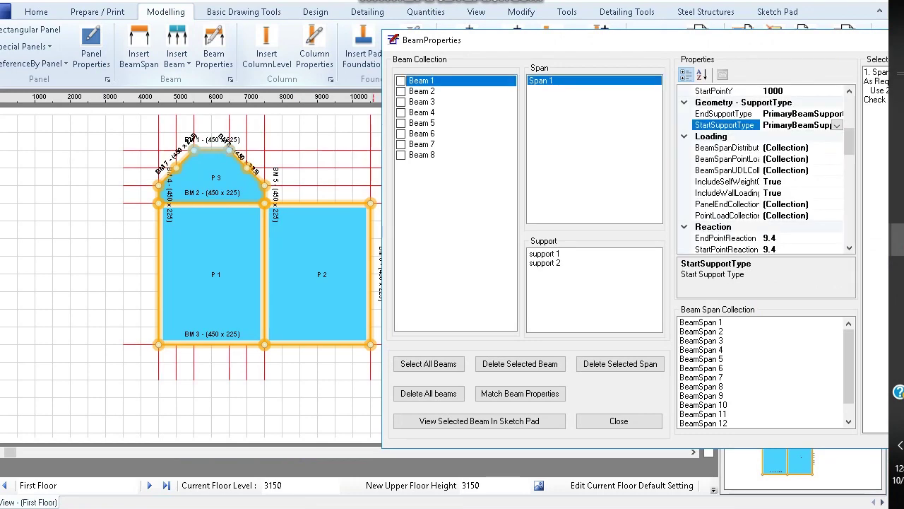
left_click(422, 91)
left_click(422, 102)
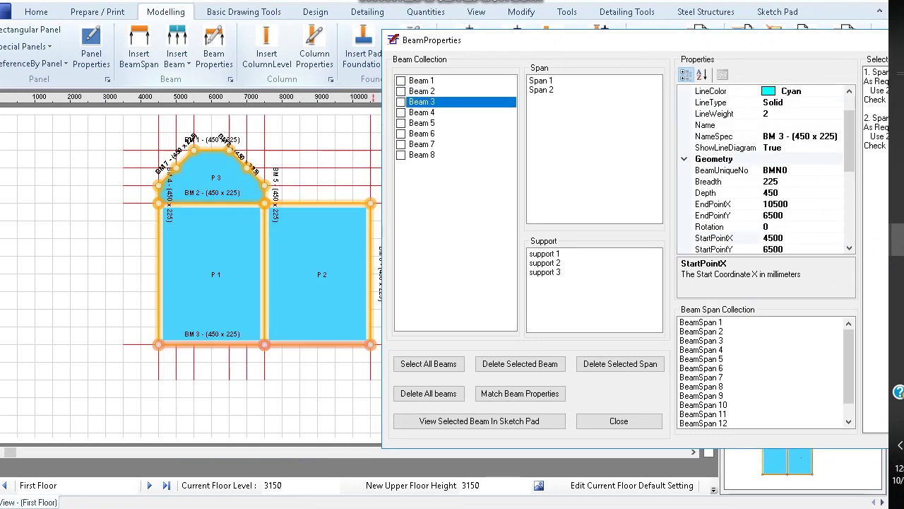
left_click(421, 112)
left_click(541, 80)
scroll(769, 169, "down", 1)
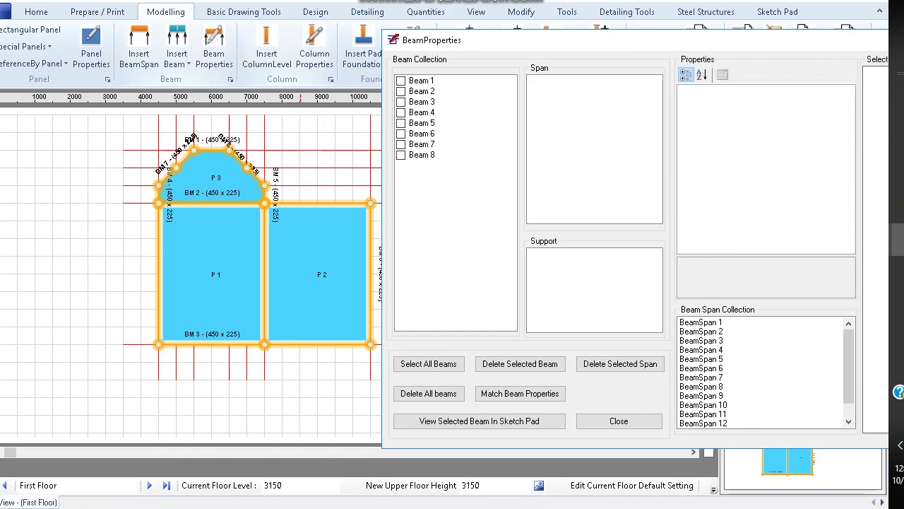
Set both the end and start support types of Beam 1, Span 1 to PrimaryBeamSupport
left_click(421, 81)
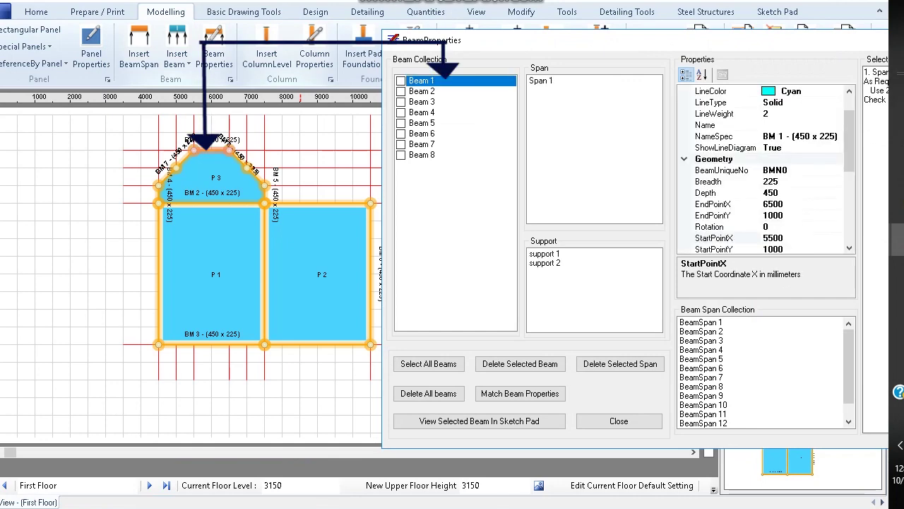
left_click(541, 81)
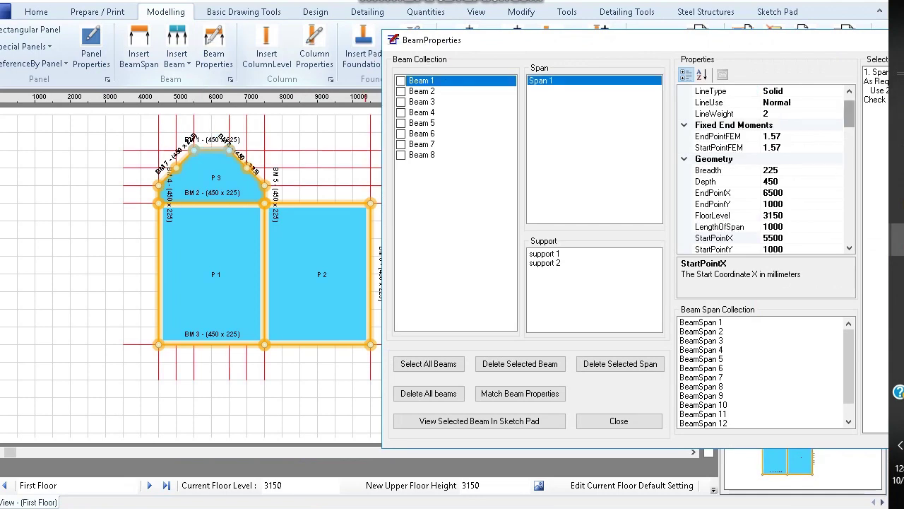
scroll(767, 170, "down", 5)
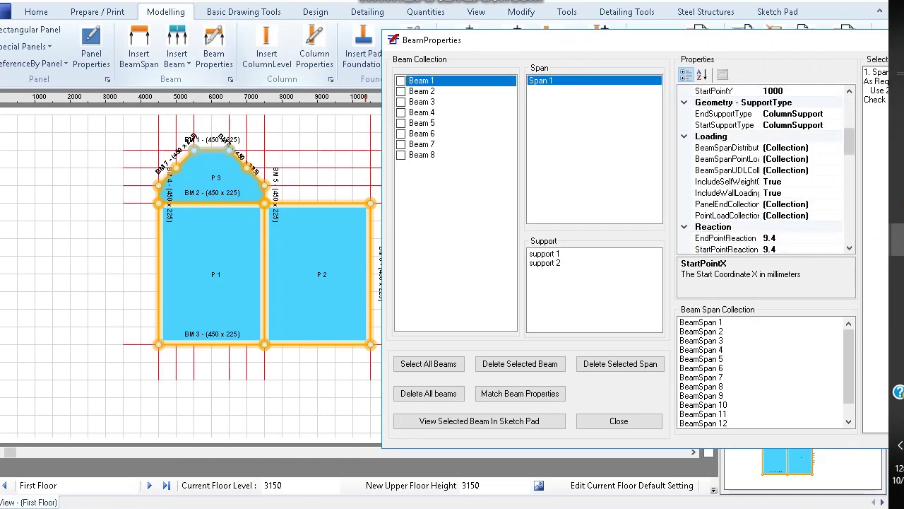
left_click(818, 114)
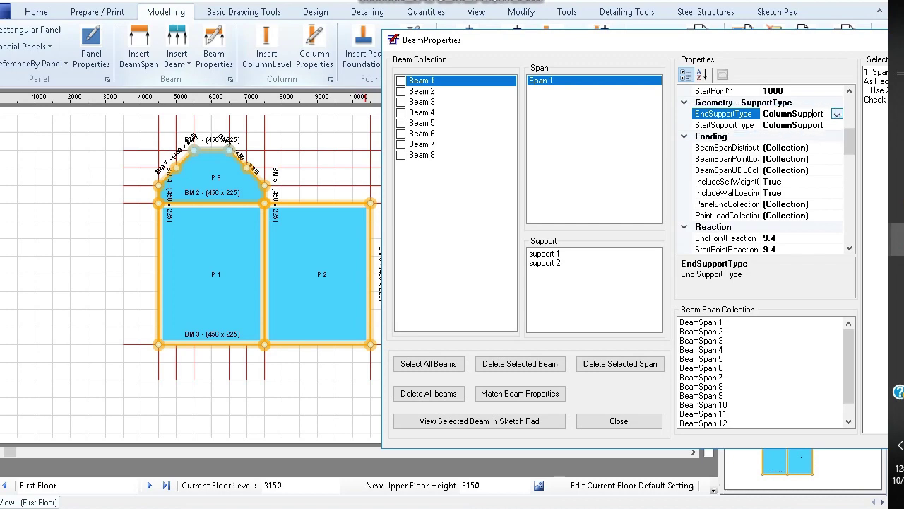
left_click(838, 114)
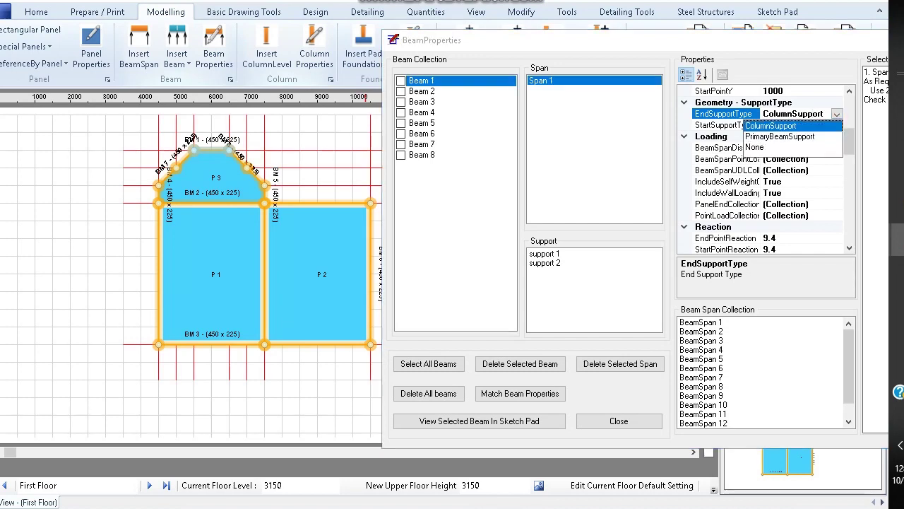
left_click(798, 136)
left_click(808, 125)
left_click(837, 125)
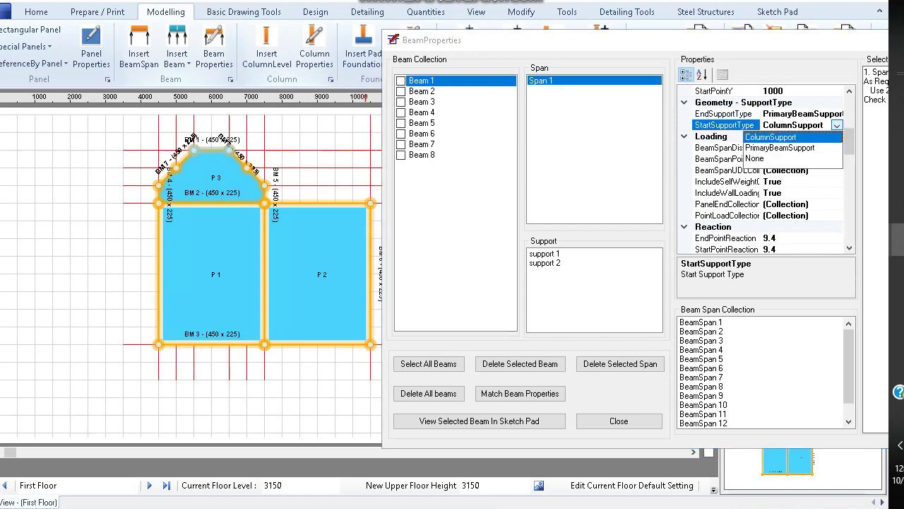
left_click(788, 146)
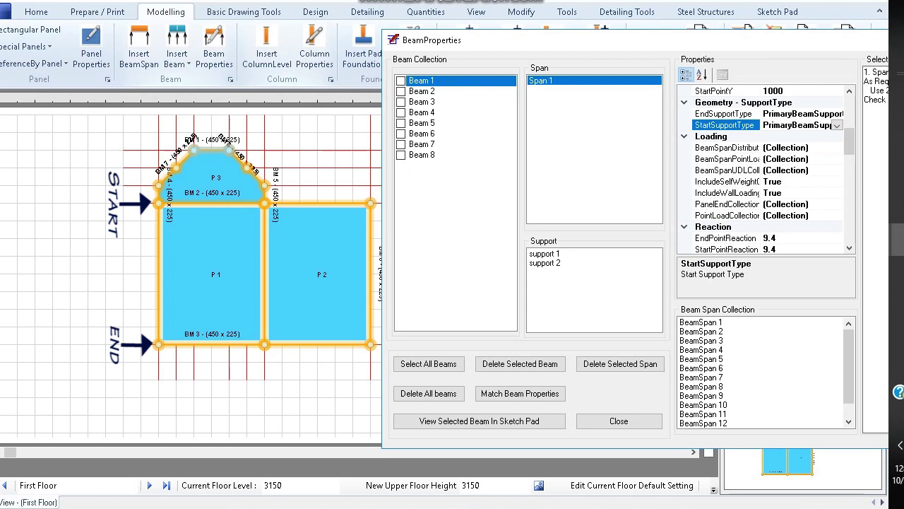
Set the start support type of Beam 4, Span 1 to PrimaryBeamSupport
left_click(422, 102)
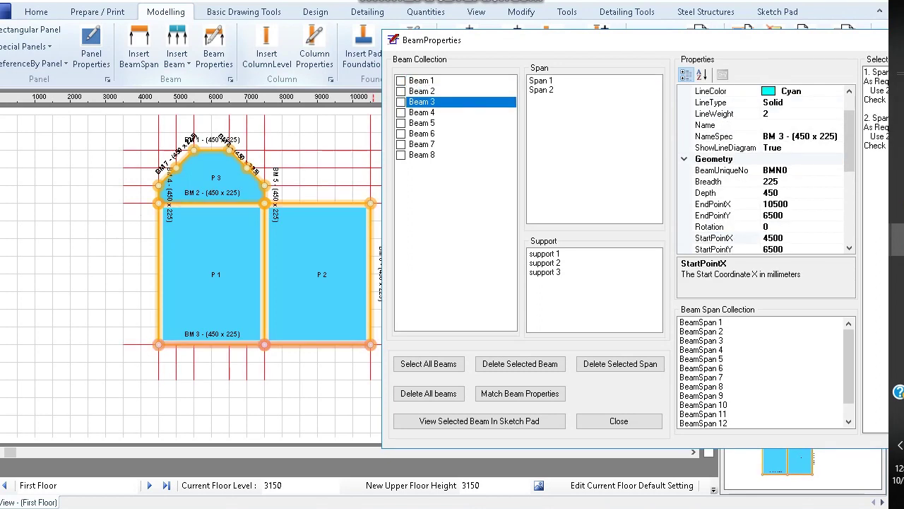
left_click(422, 112)
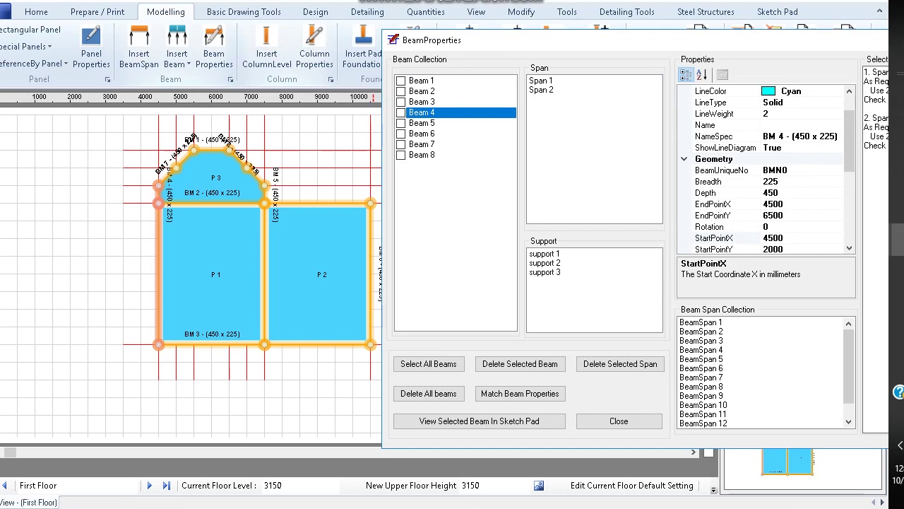
left_click(542, 81)
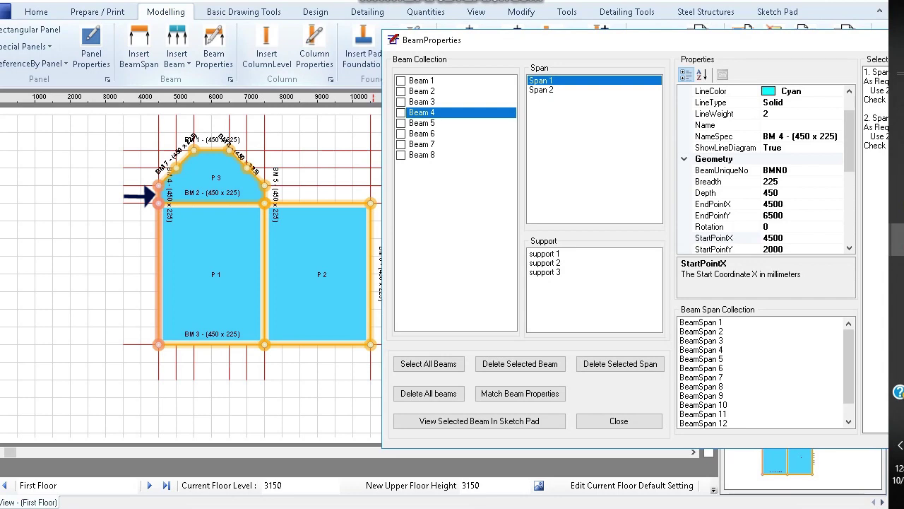
left_click(542, 90)
left_click(542, 80)
left_click_drag(849, 116, 849, 116)
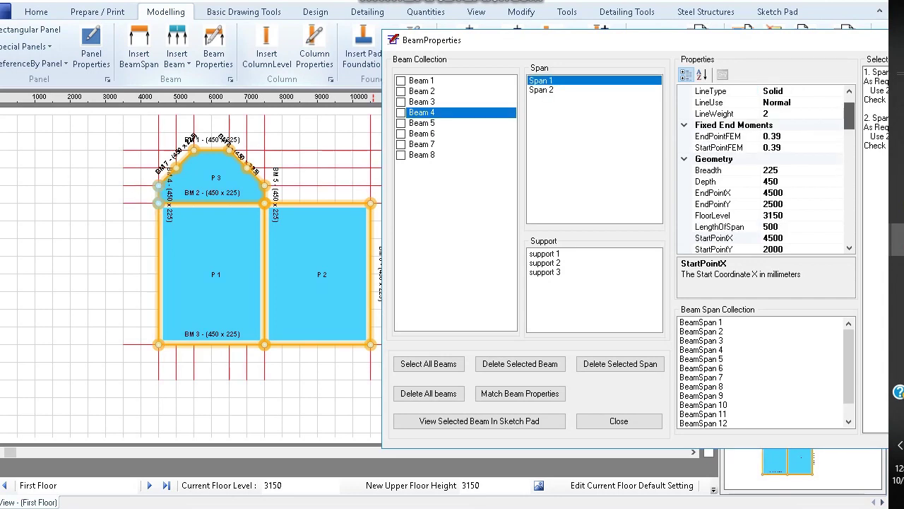
scroll(767, 170, "down", 3)
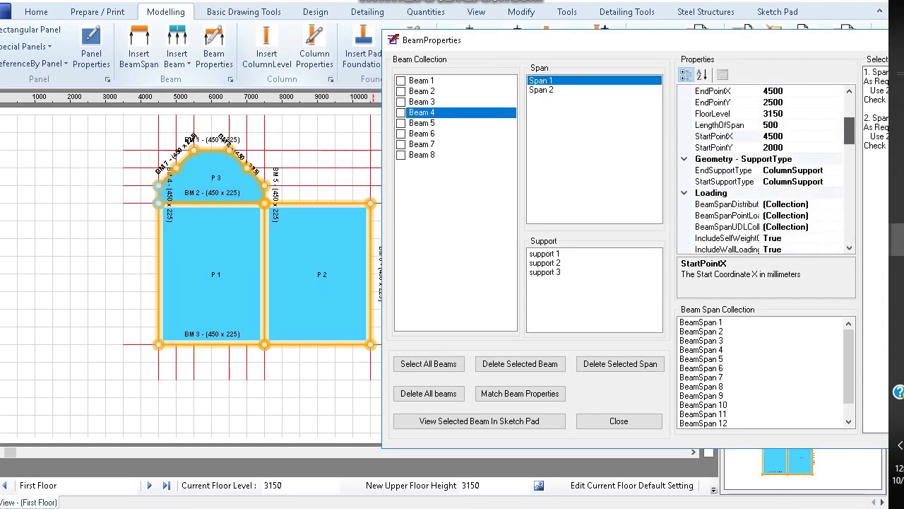
left_click(725, 181)
left_click(792, 182)
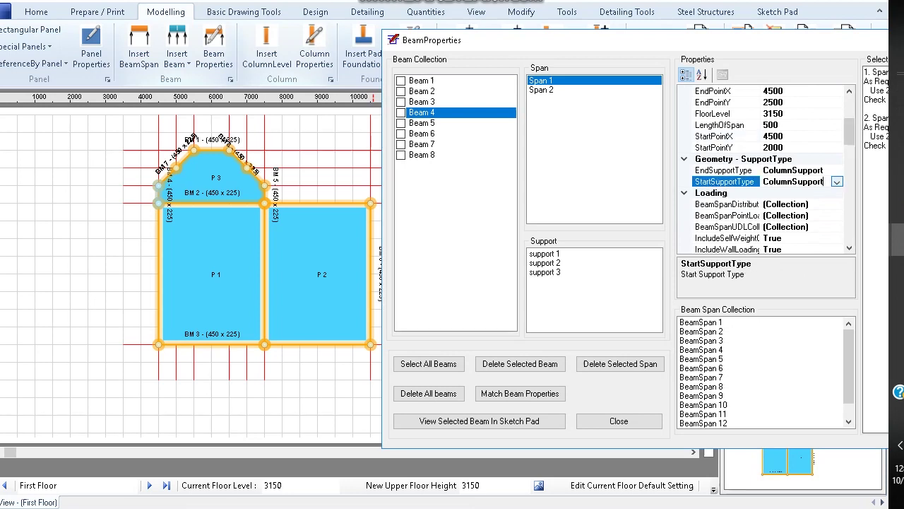
left_click(837, 181)
left_click(780, 204)
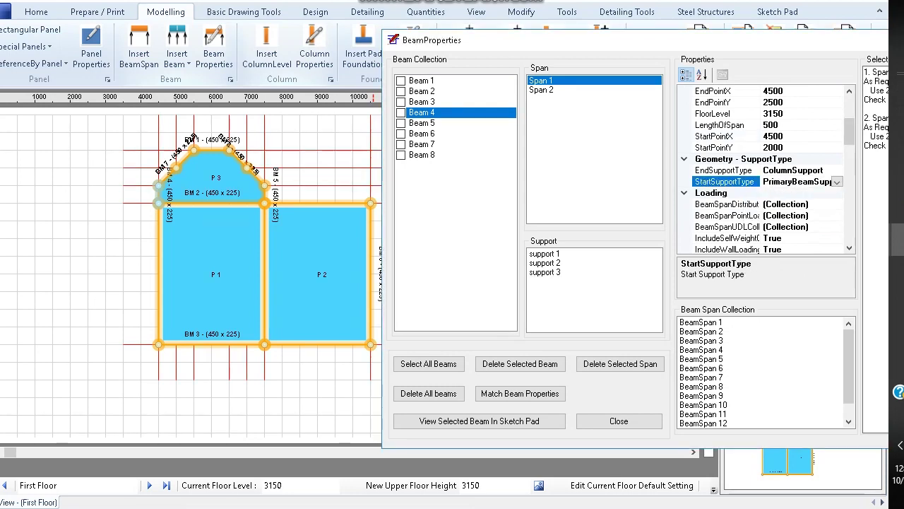
Set the start support type of Beam 5, Span 1 to PrimaryBeamSupport
left_click(423, 123)
left_click(542, 80)
left_click_drag(850, 114, 850, 133)
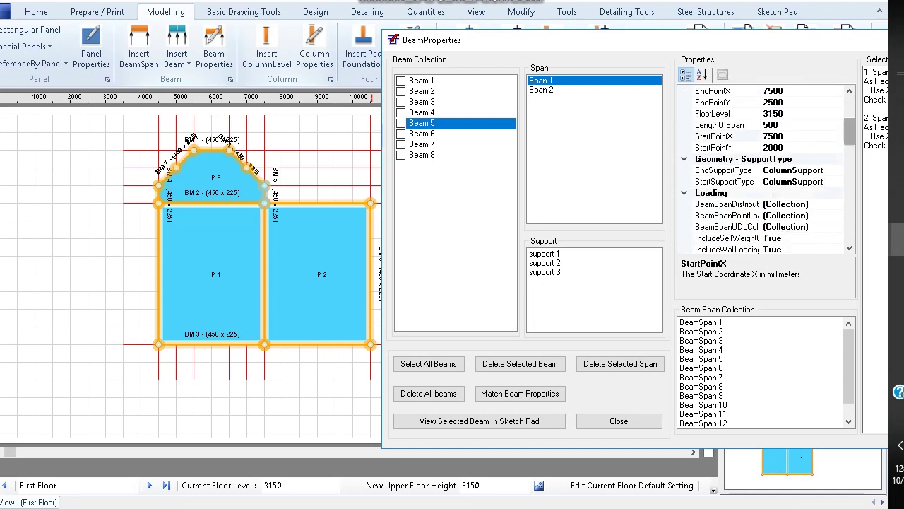
left_click(725, 182)
left_click(837, 181)
left_click(784, 204)
Set both the end and start support types of Beam 7, Span 1 to PrimaryBeamSupport
left_click(422, 144)
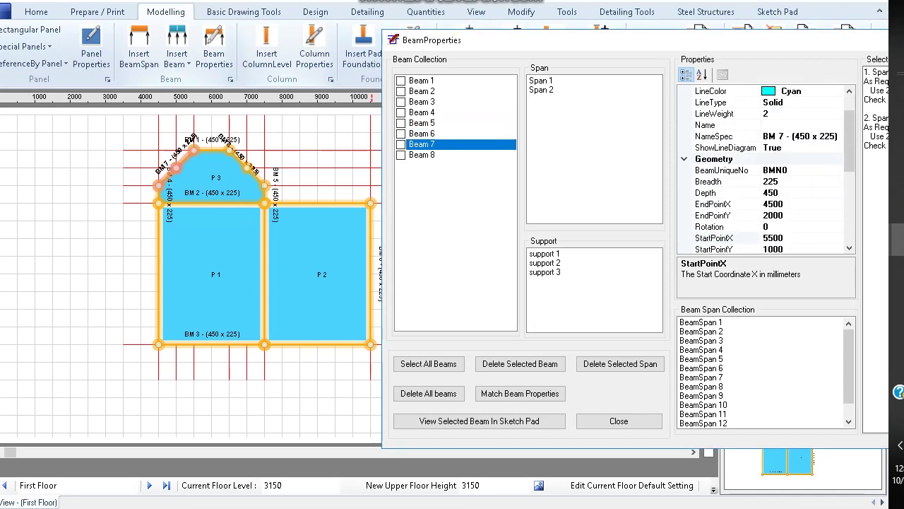
left_click(542, 80)
left_click_drag(850, 115, 850, 130)
left_click(837, 181)
left_click(837, 181)
left_click(780, 204)
left_click(836, 193)
left_click(837, 193)
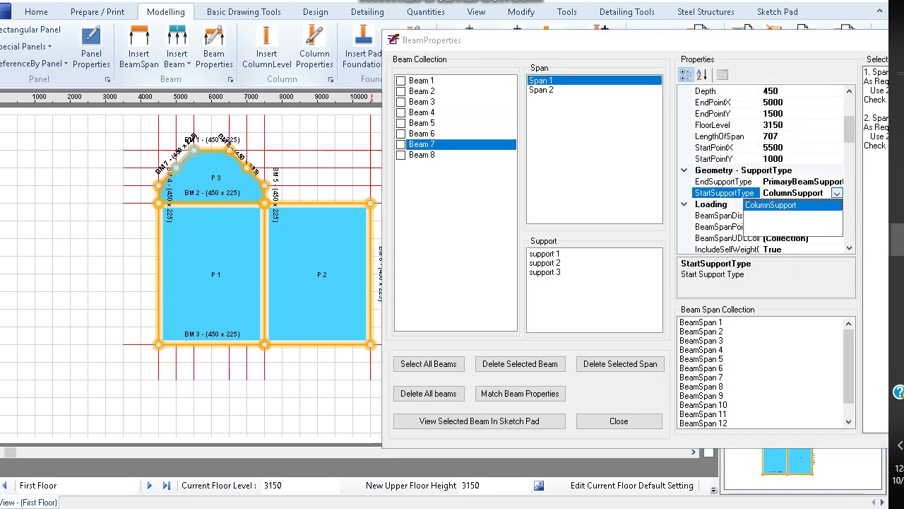
left_click(780, 216)
Set both the end and start support types of Beam 7, Span 2 to PrimaryBeamSupport
left_click(542, 90)
left_click(836, 181)
left_click(836, 182)
left_click(780, 204)
left_click(837, 193)
left_click(837, 192)
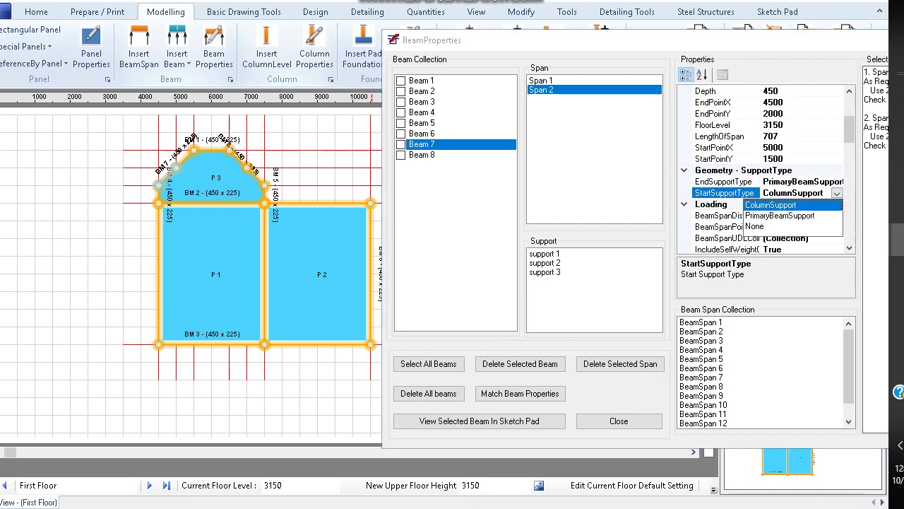
left_click(780, 215)
Set both the end and start support types of Beam 8, Span 1 to PrimaryBeamSupport and close the beam properties
left_click(423, 155)
left_click(542, 81)
scroll(763, 170, "down", 4)
left_click(723, 137)
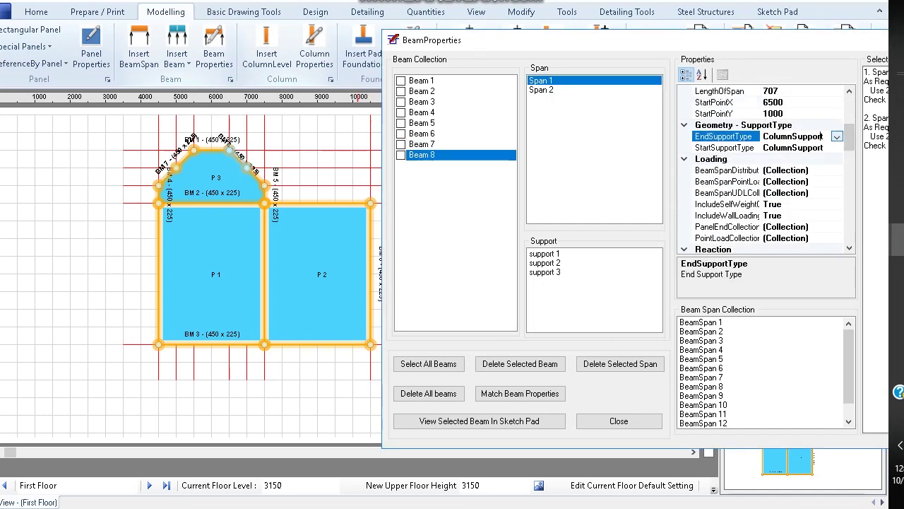
left_click(837, 137)
left_click(780, 159)
left_click(724, 148)
left_click(837, 147)
left_click(780, 171)
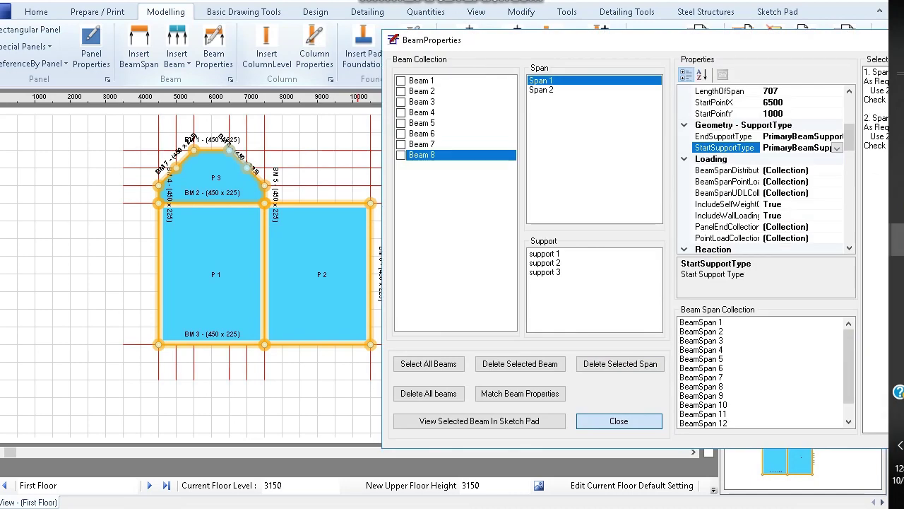
left_click(619, 420)
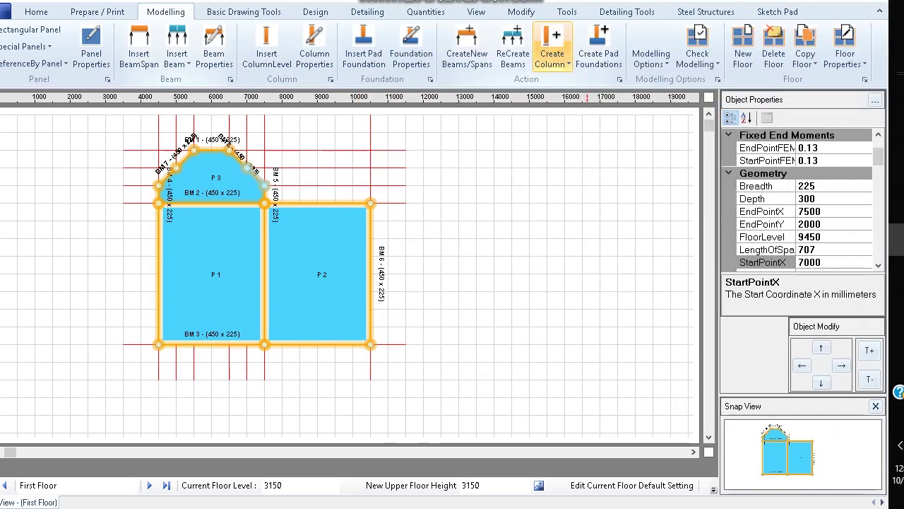
Create columns for the whole structure using the recommended option
left_click(553, 59)
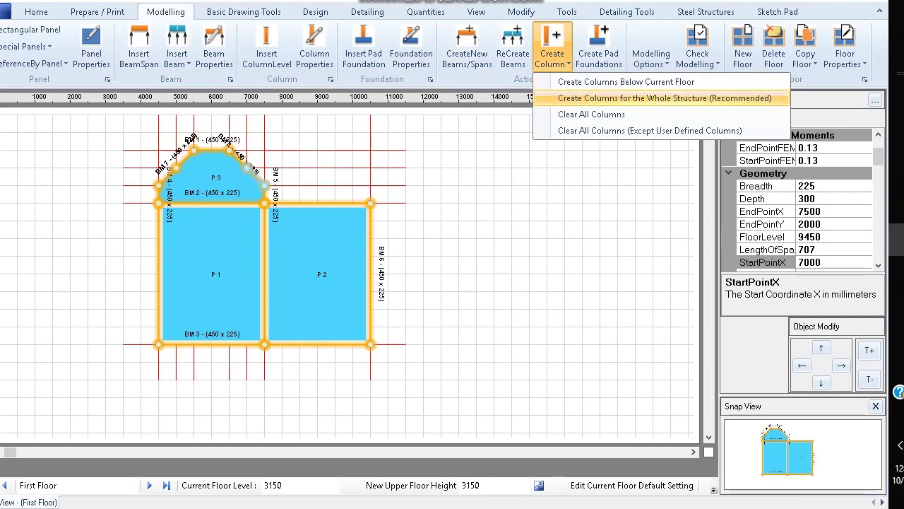
left_click(664, 98)
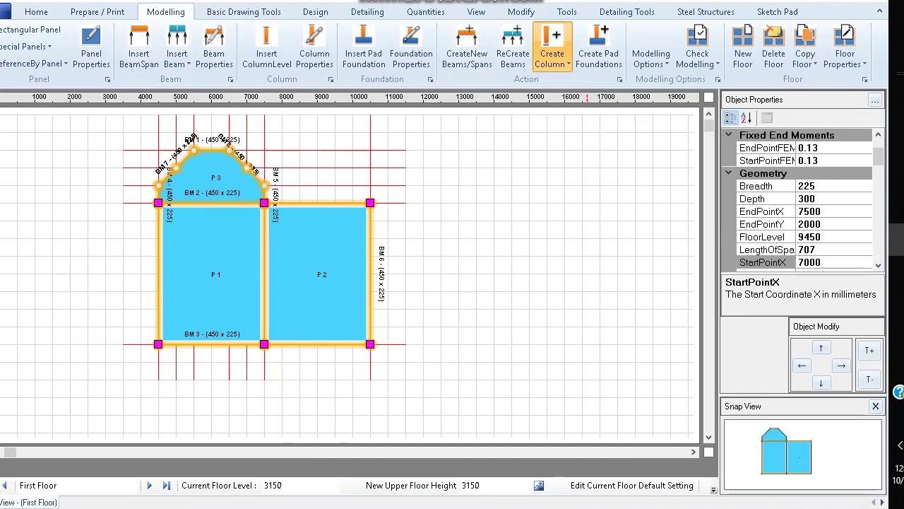